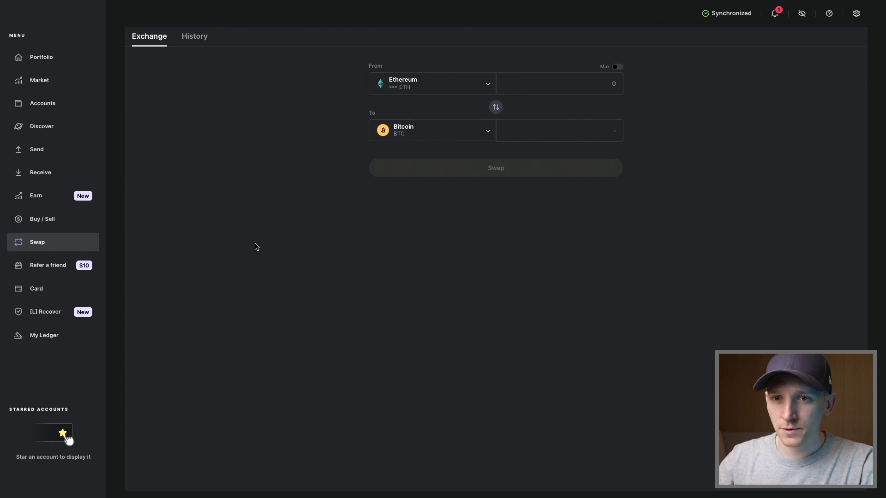
# - Preview the provider quotes for swapping the maximum Ethereum amount to Bitcoin, clear the amount and browse the available source accounts
pyautogui.click(618, 66)
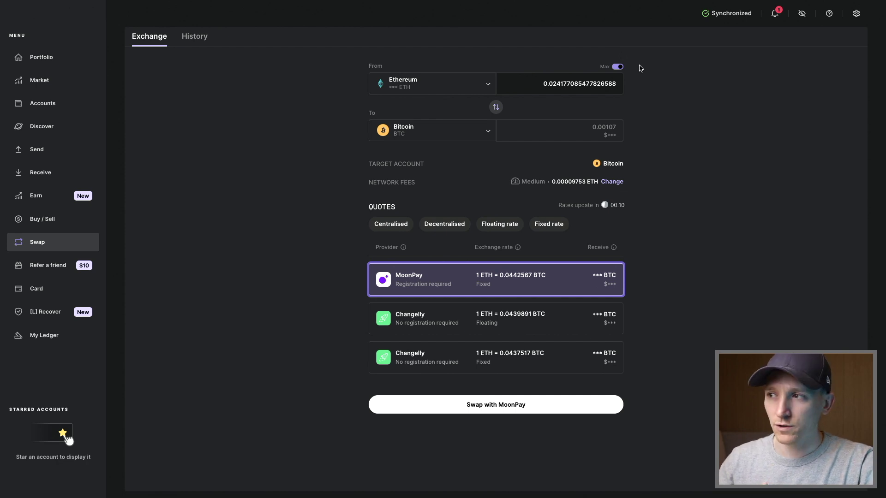
pyautogui.click(616, 67)
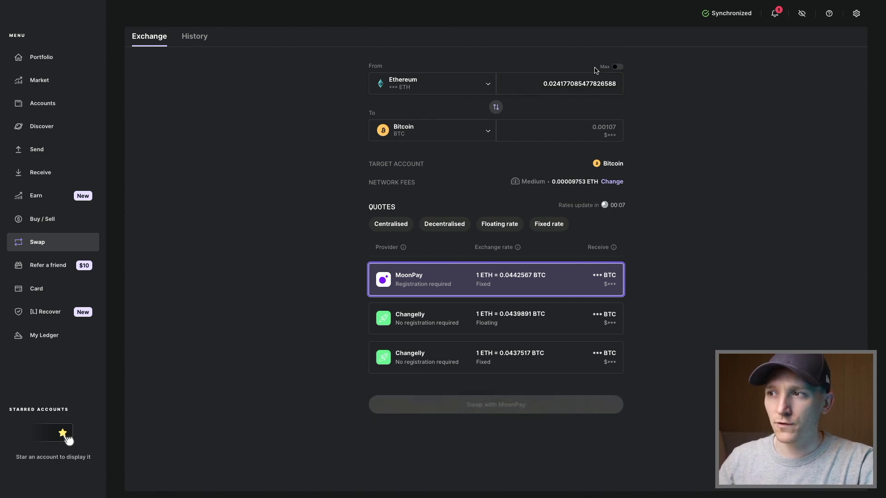
pyautogui.click(485, 89)
pyautogui.scroll(-5, 493, 148)
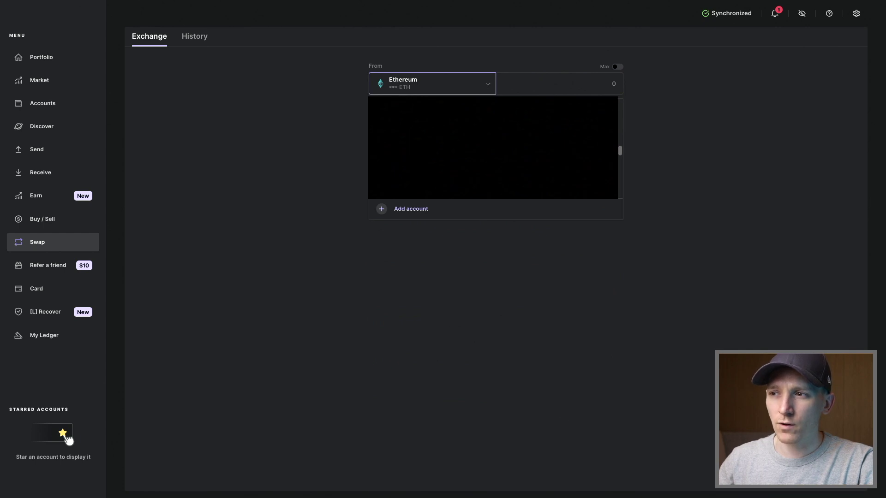
pyautogui.scroll(-2, 493, 148)
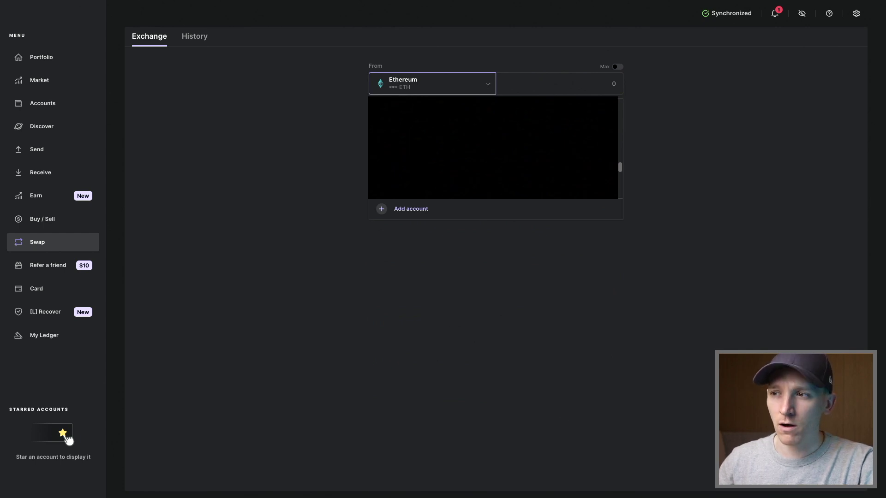
pyautogui.click(319, 146)
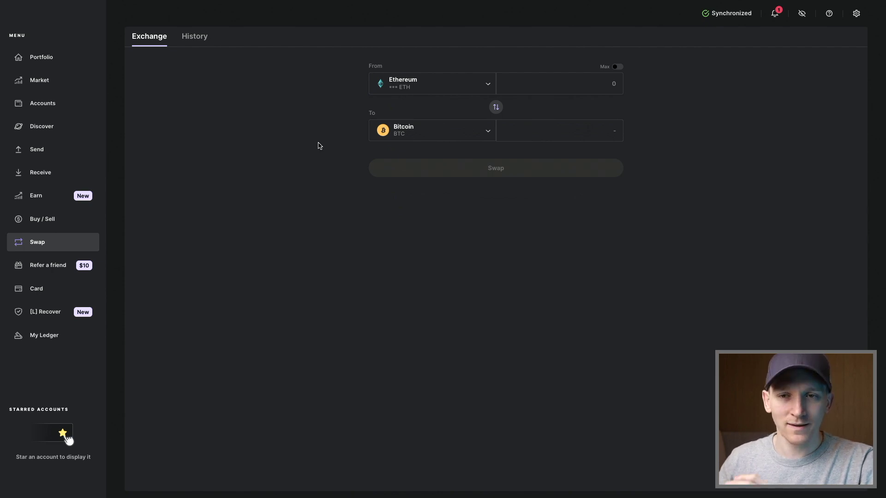
# - Open the 1inch app from the Discover catalogue and set its account to Arbitrum 1 on the Arbitrum network
pyautogui.click(42, 127)
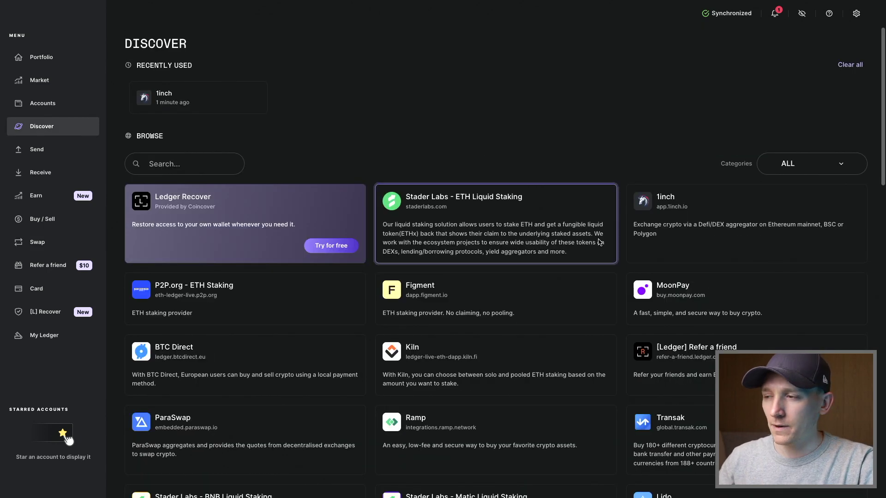
pyautogui.click(700, 219)
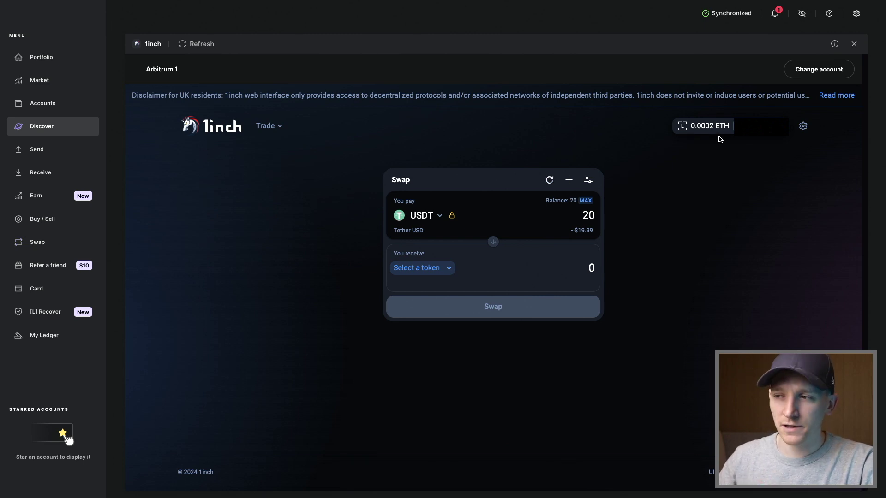
pyautogui.click(816, 73)
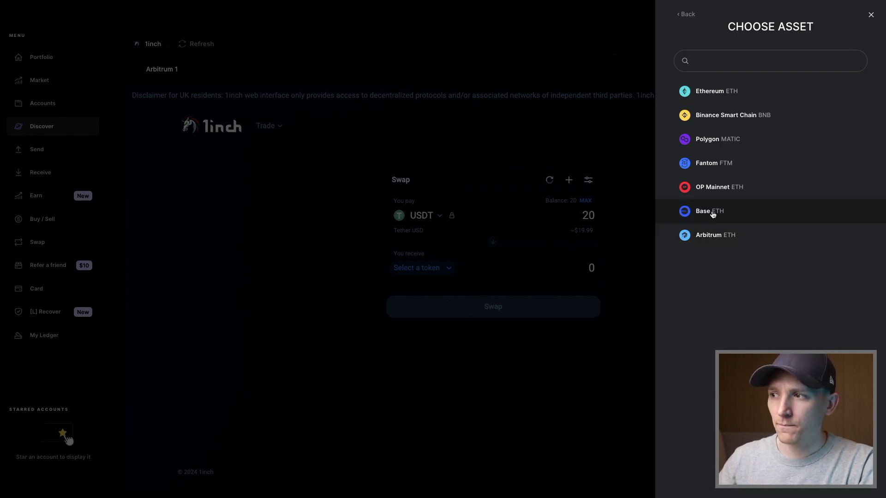
pyautogui.click(713, 214)
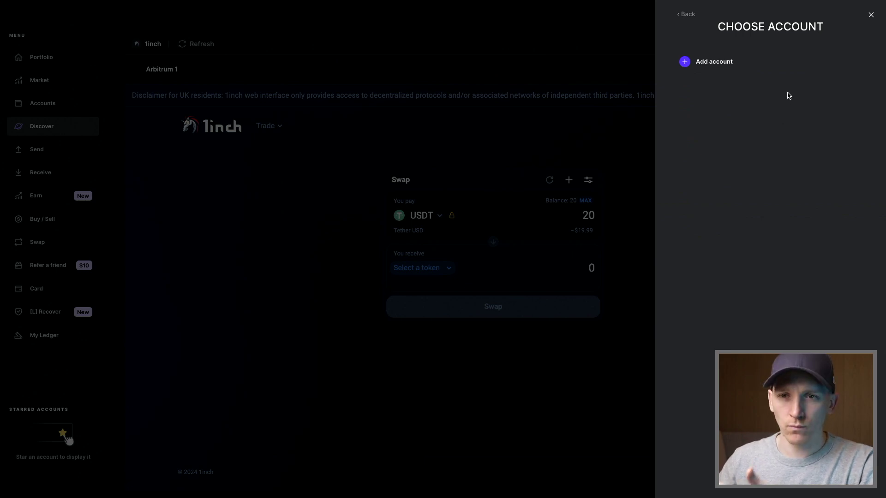
pyautogui.click(698, 23)
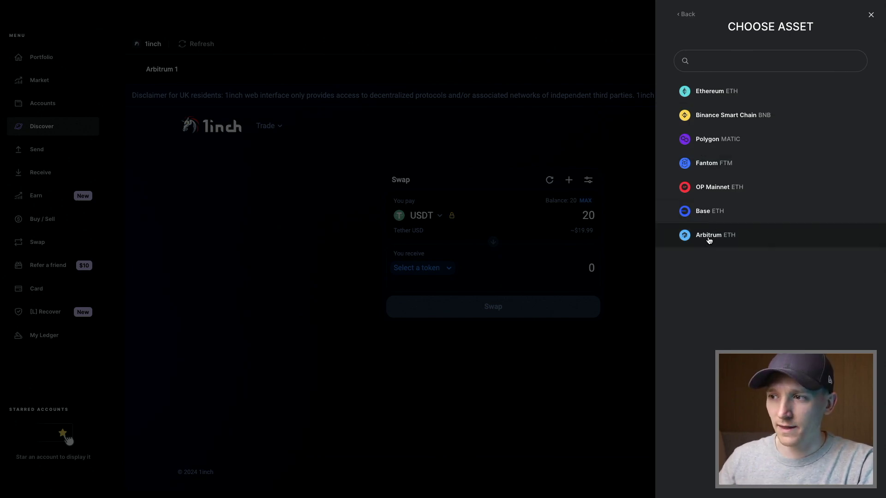
pyautogui.click(709, 237)
pyautogui.click(719, 87)
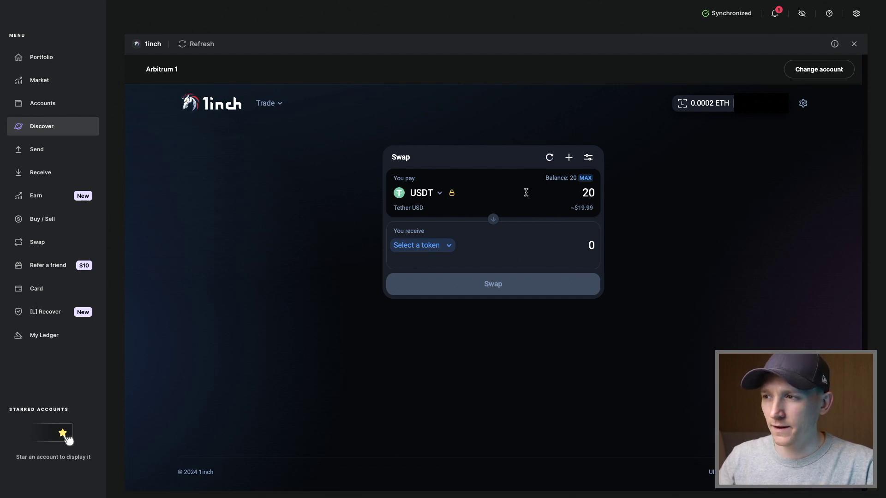
# - Set up a swap of the full 20 USDT balance to ETH and check its slippage and fee details
pyautogui.click(436, 196)
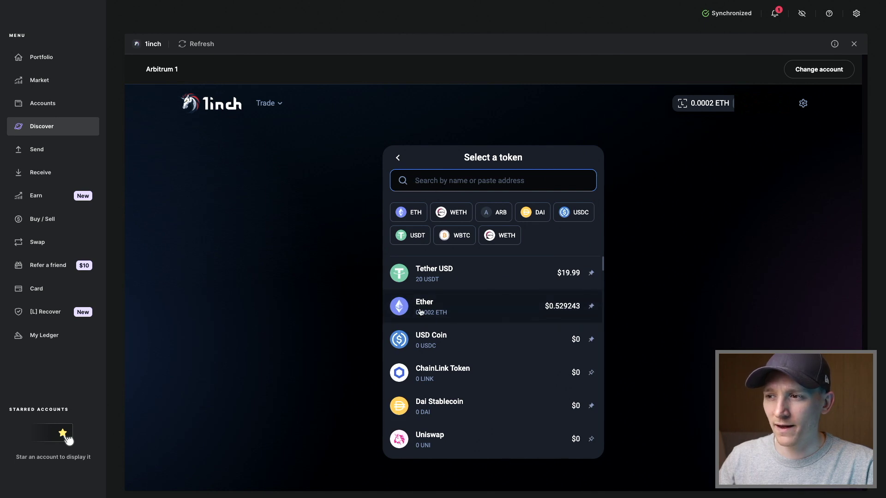
pyautogui.click(315, 249)
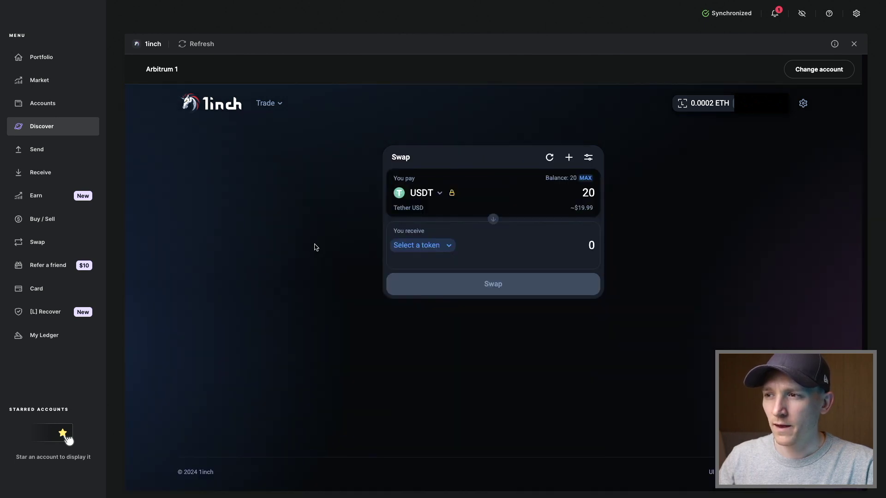
pyautogui.click(586, 179)
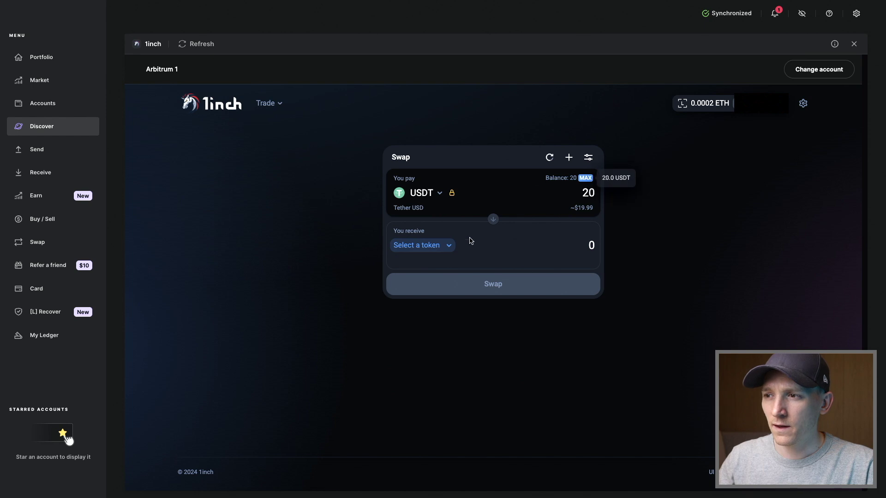
pyautogui.click(446, 246)
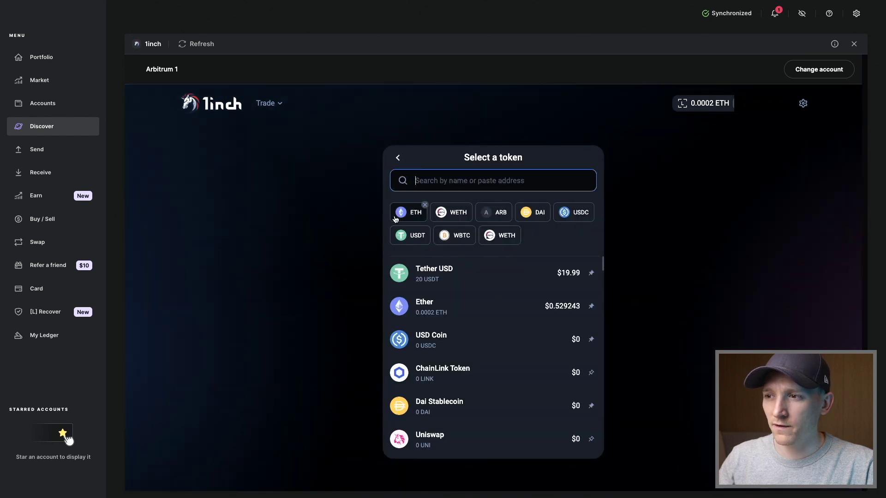
pyautogui.click(412, 210)
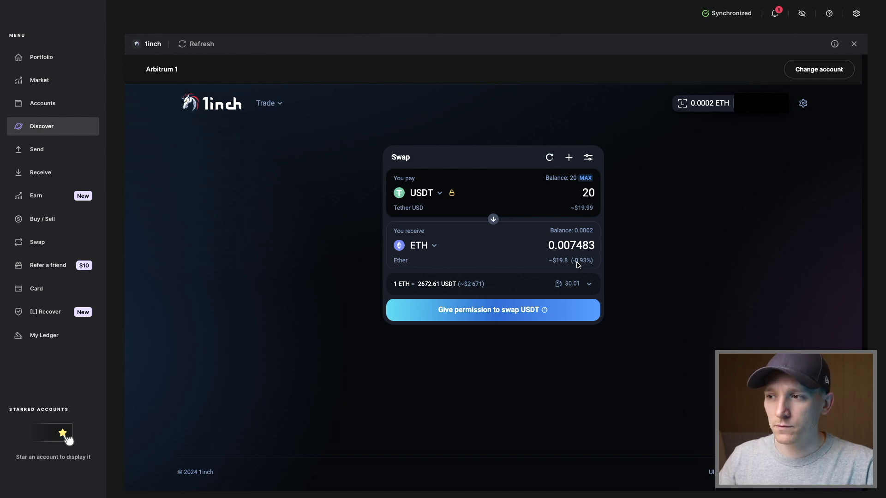
pyautogui.click(589, 287)
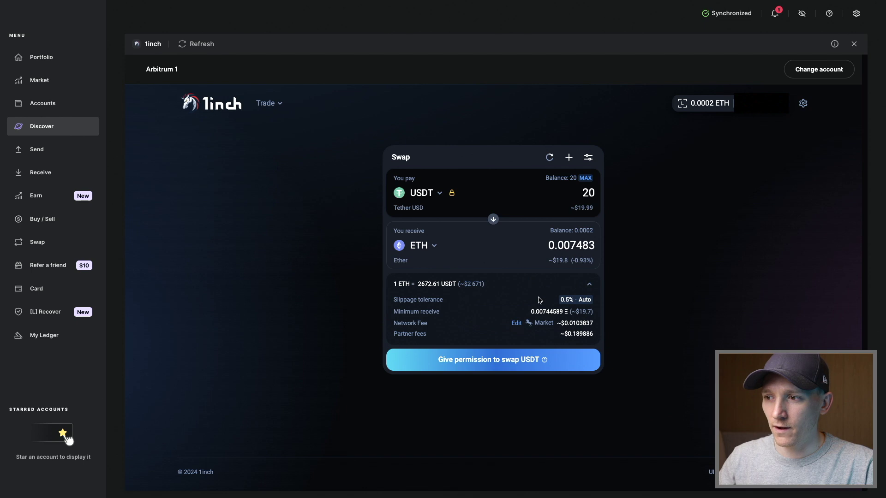
pyautogui.click(588, 285)
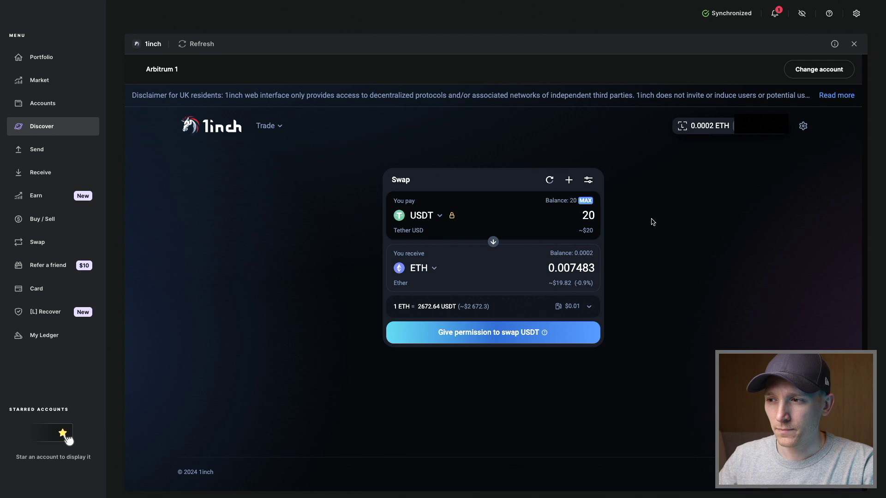
# - Give 1inch permission to swap USDT, approving the token transaction from Arbitrum 1, and dismiss the sent notice
pyautogui.click(492, 333)
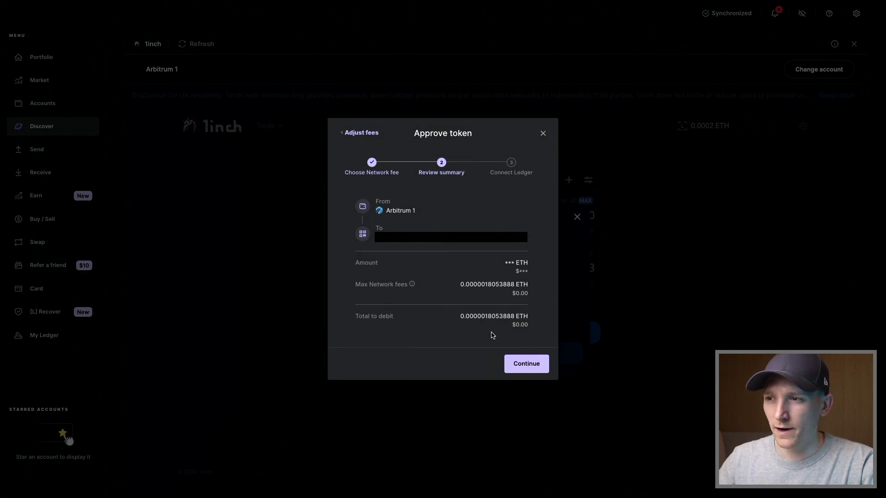
pyautogui.click(527, 364)
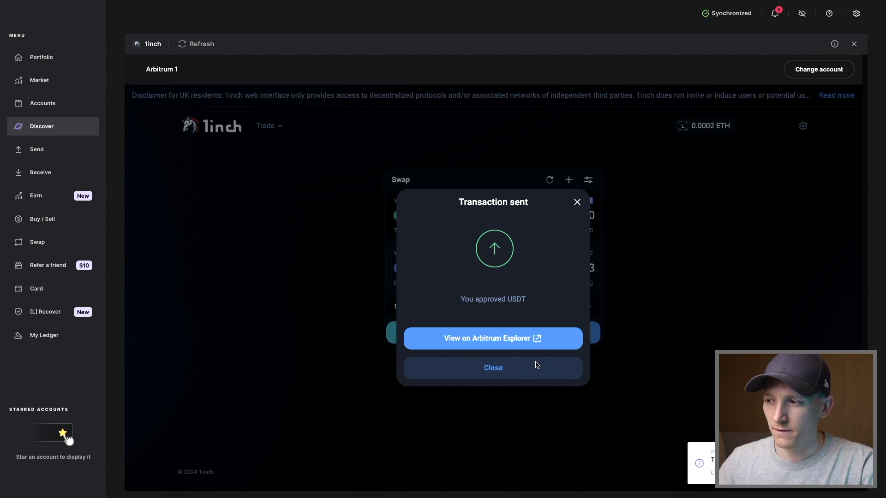
pyautogui.click(539, 367)
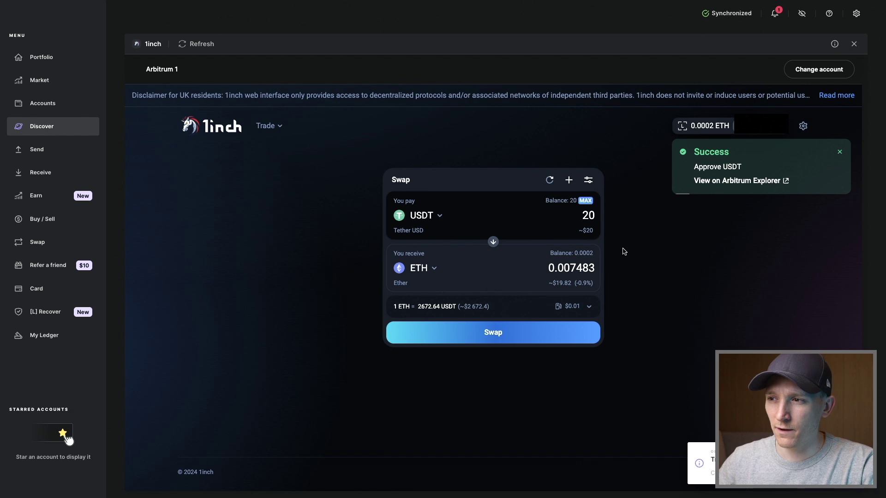
# - Confirm the swap of 20 USDT to ETH, continue through signing the transaction, and dismiss the resulting notices
pyautogui.click(494, 338)
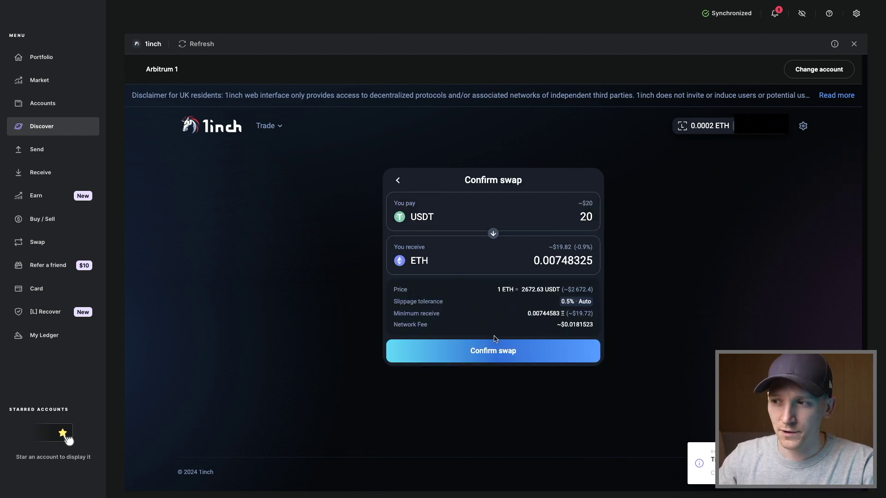
pyautogui.click(493, 353)
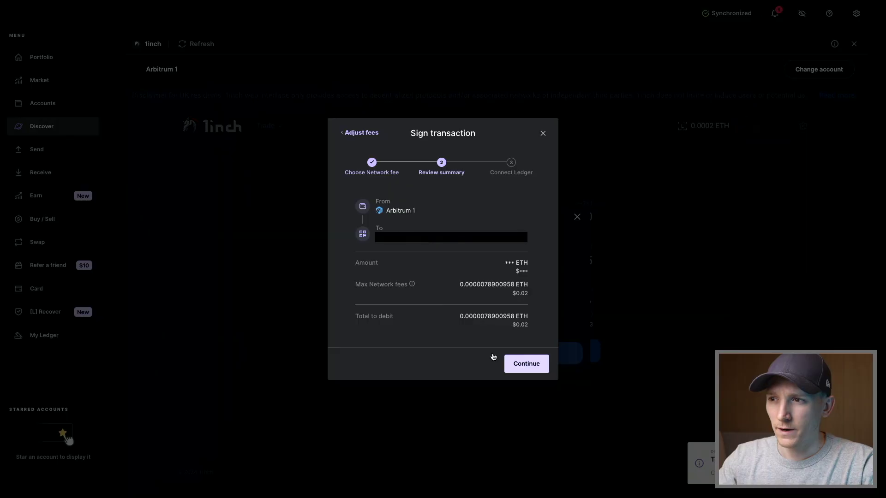
pyautogui.click(524, 368)
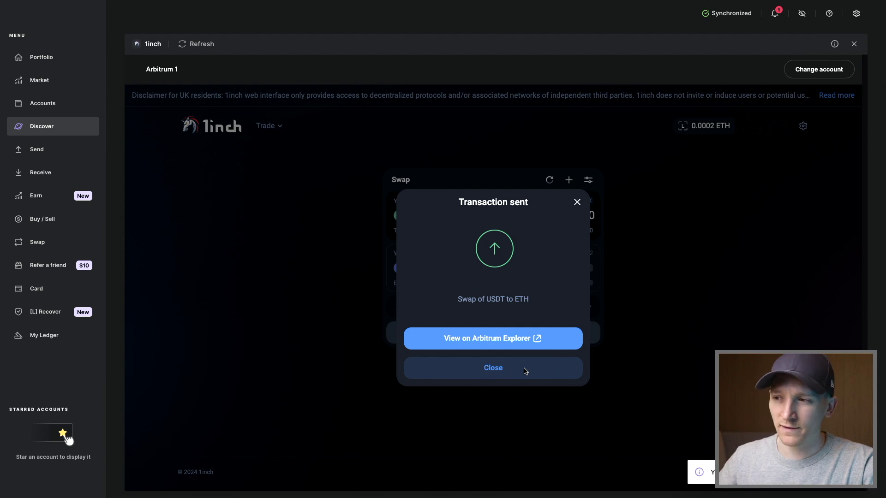
pyautogui.click(495, 370)
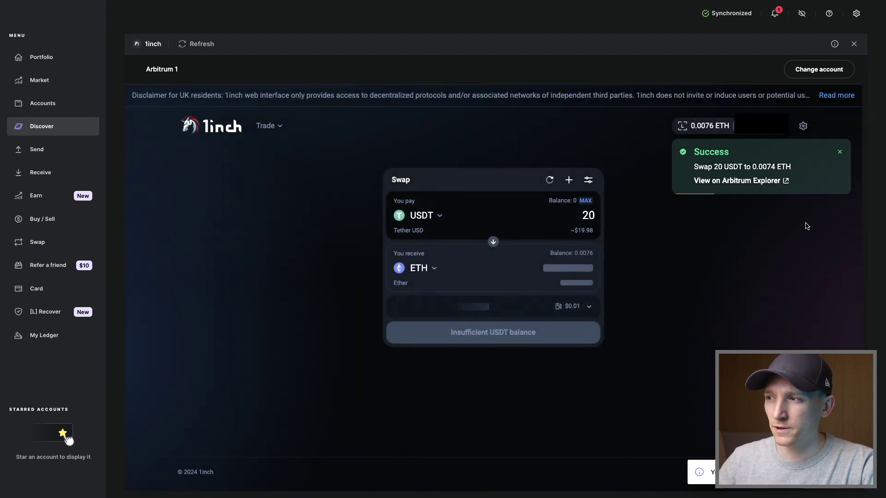
pyautogui.click(840, 151)
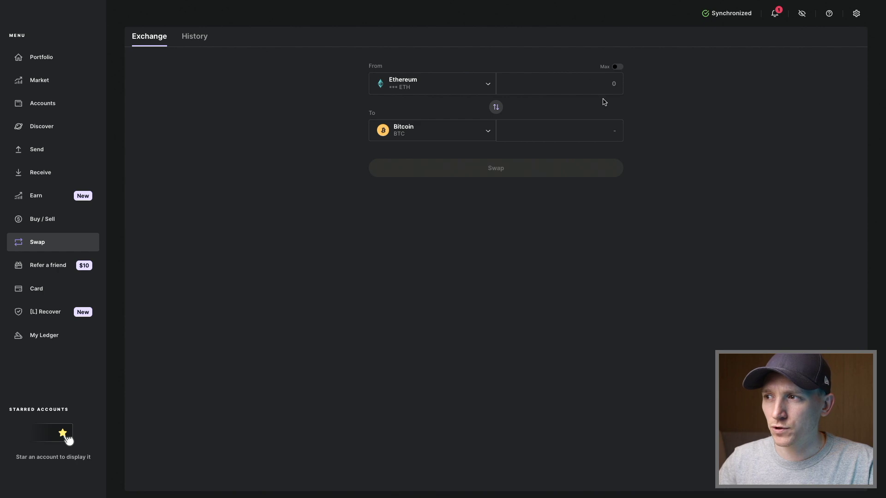
# - Compare quotes for swapping the maximum Ethereum amount to Bitcoin, trying the Decentralised and Centralised filters in turn
pyautogui.click(617, 67)
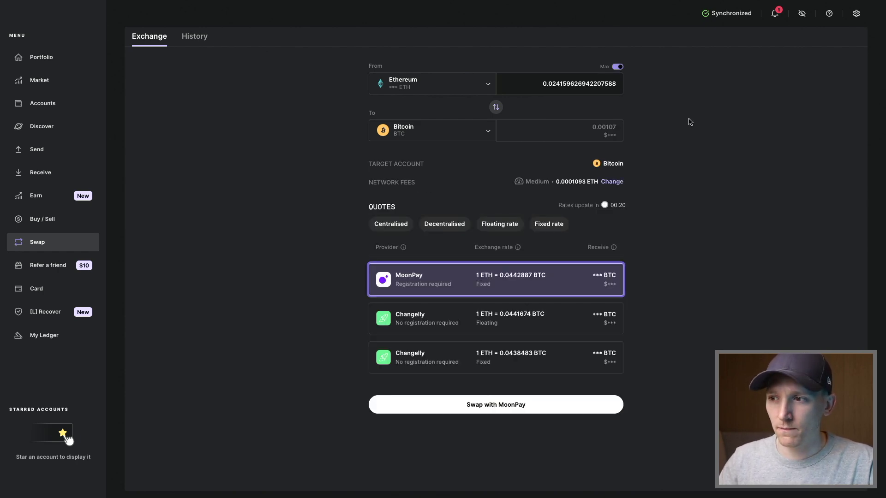
pyautogui.click(442, 228)
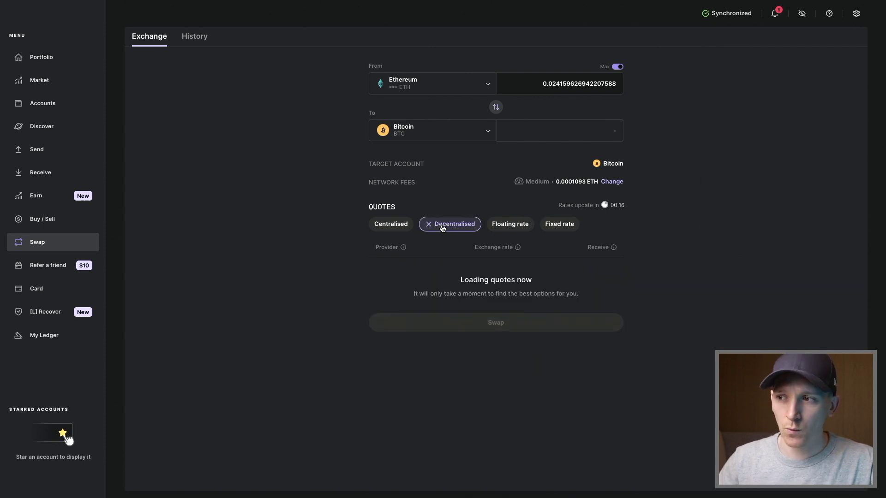
pyautogui.click(442, 228)
pyautogui.click(391, 227)
pyautogui.click(391, 227)
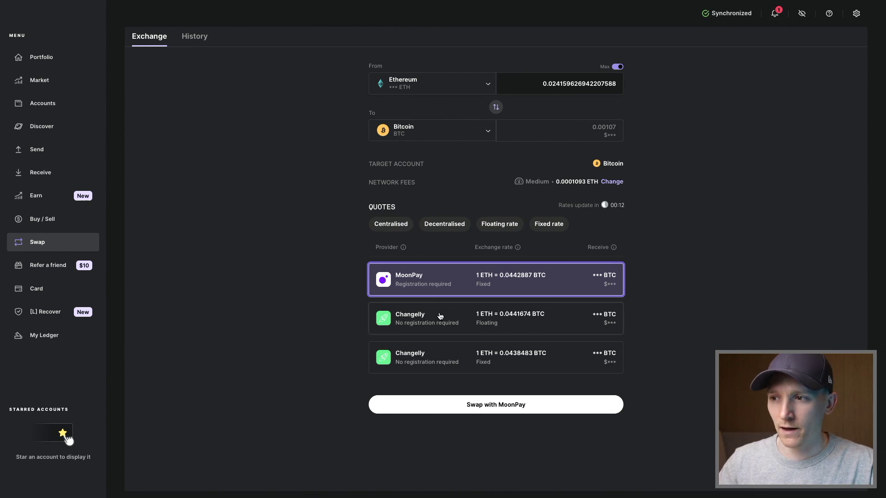
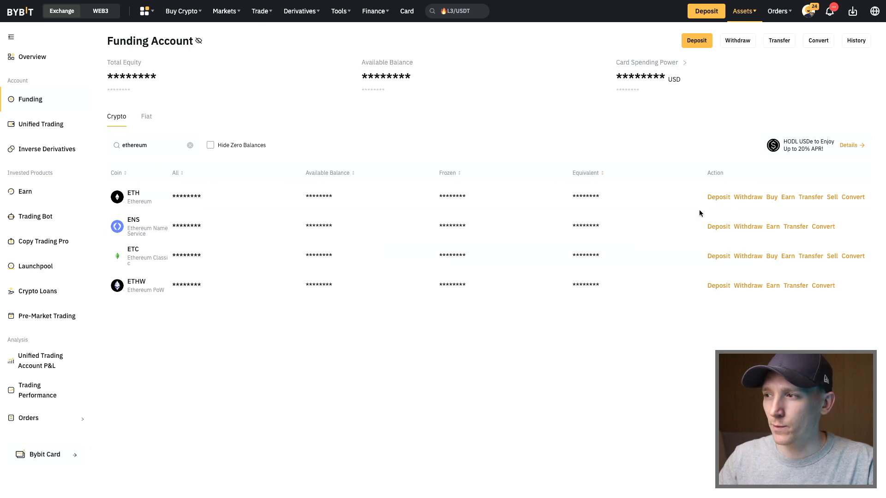
# - Switch to Bybit and copy the ETH deposit address for the Arbitrum One chain, acknowledging the network warning
pyautogui.click(722, 199)
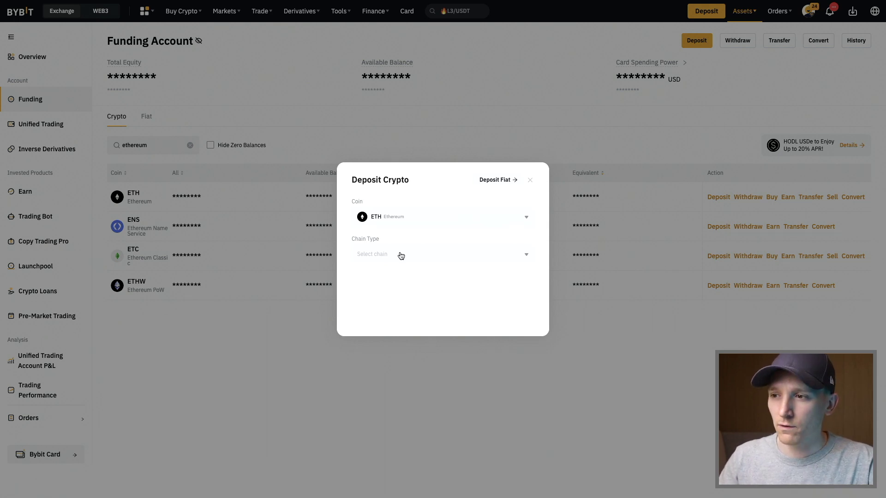
pyautogui.click(454, 252)
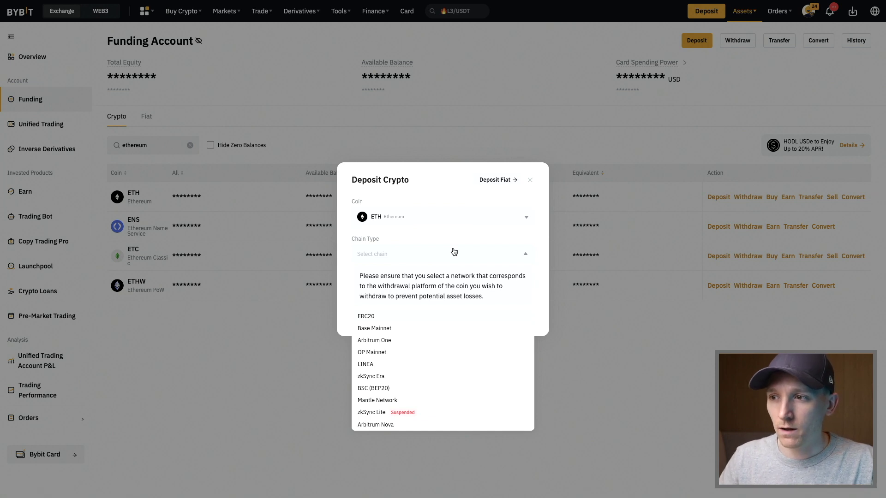
pyautogui.click(374, 341)
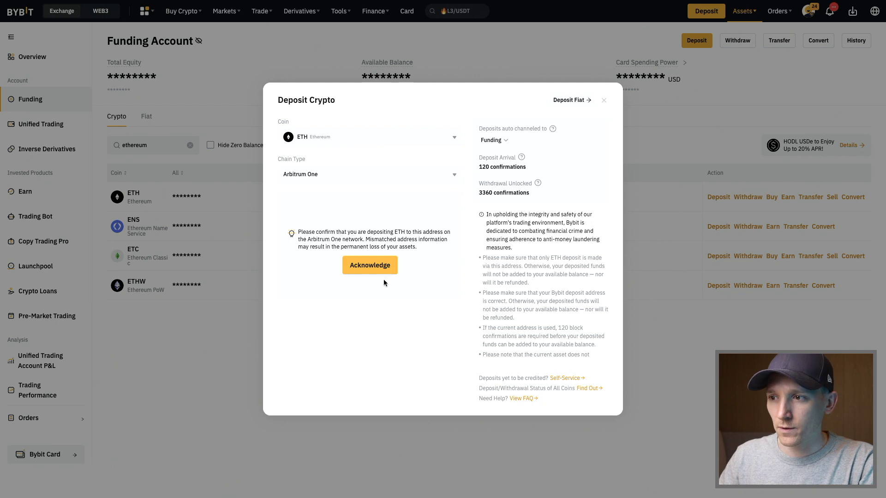
pyautogui.click(390, 265)
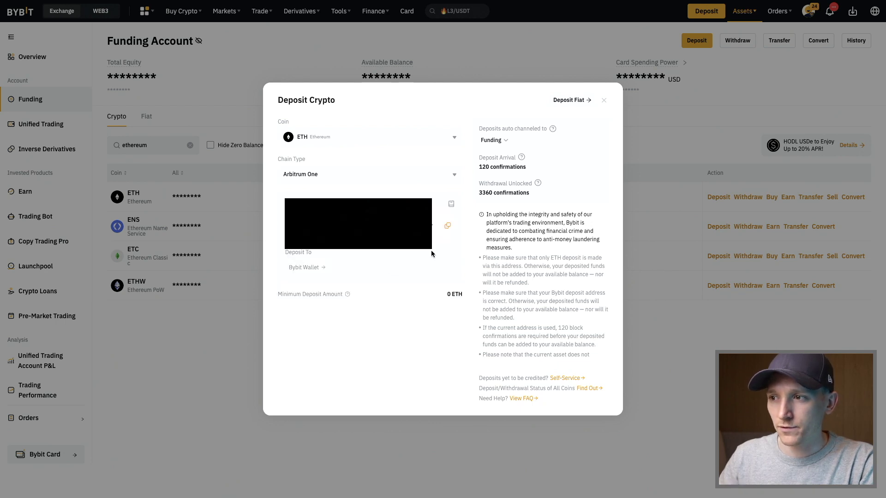
pyautogui.click(449, 226)
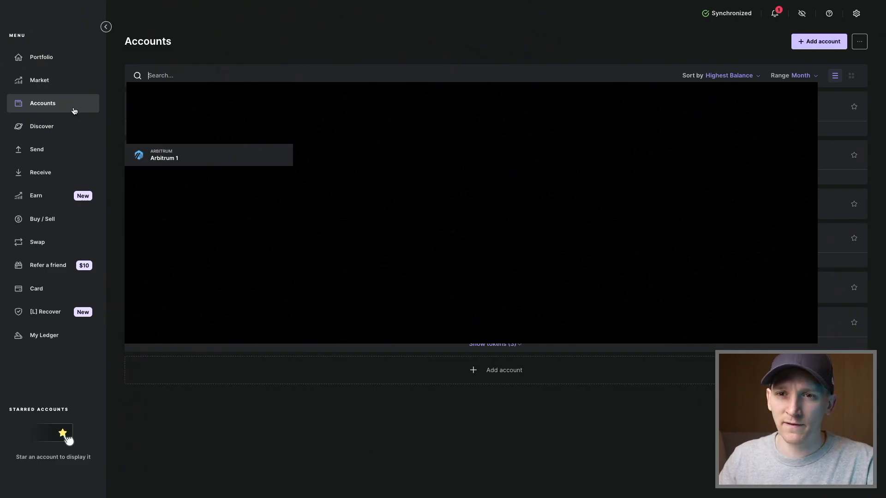
# - Start a send transaction from the Arbitrum 1 account page and change the account to debit to Ethereum
pyautogui.click(180, 159)
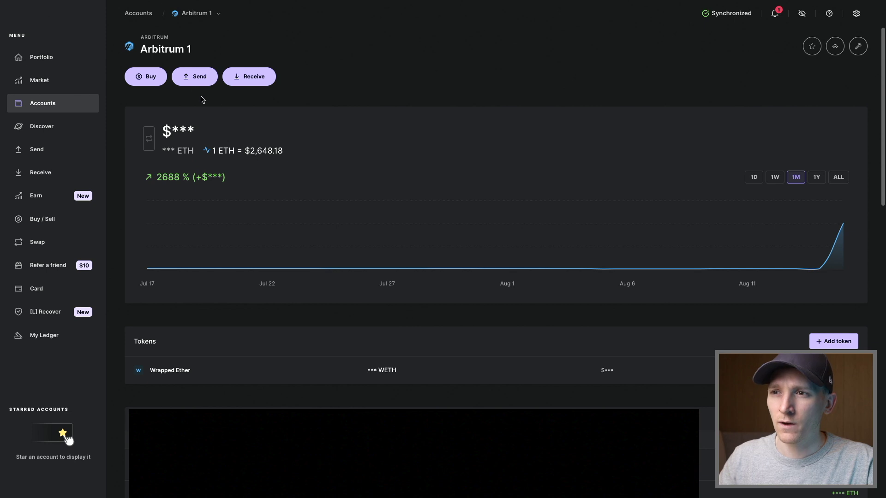
pyautogui.click(195, 79)
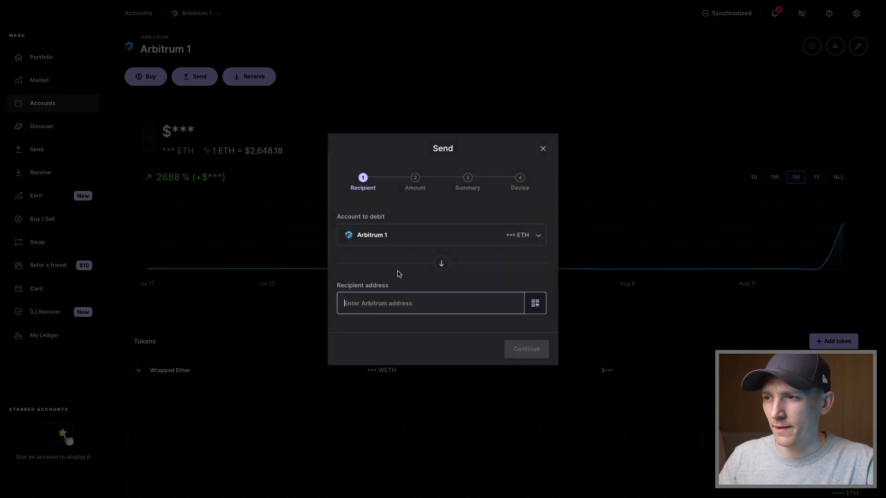
pyautogui.click(537, 238)
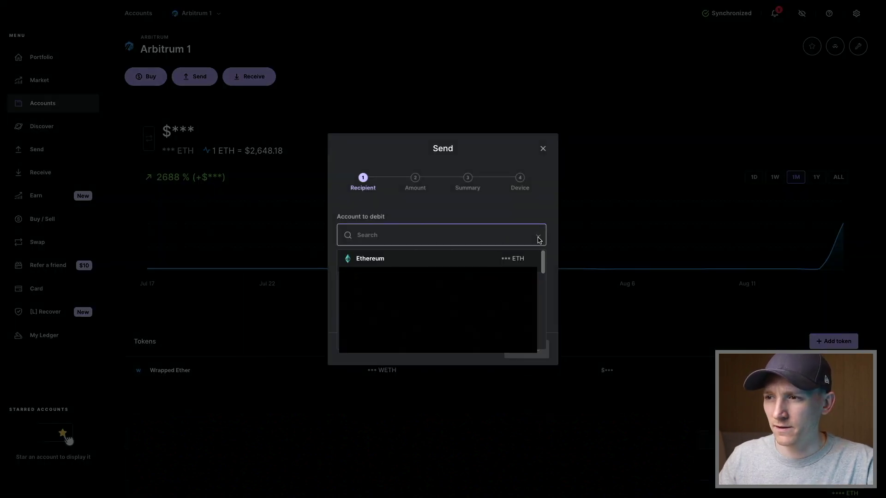
pyautogui.click(509, 260)
# - Paste the copied deposit address as the recipient, continue to the amount, and enable sending the maximum
pyautogui.click(402, 307)
pyautogui.hotkey('ctrl', 'v')
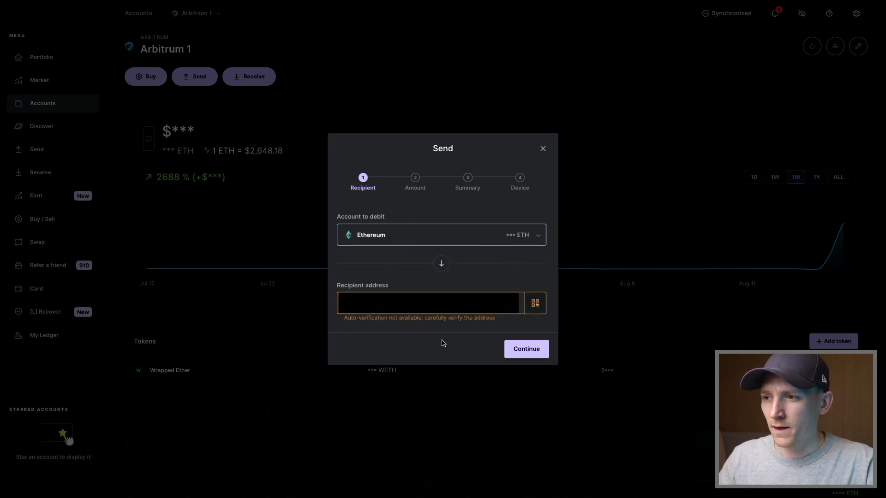
pyautogui.click(526, 349)
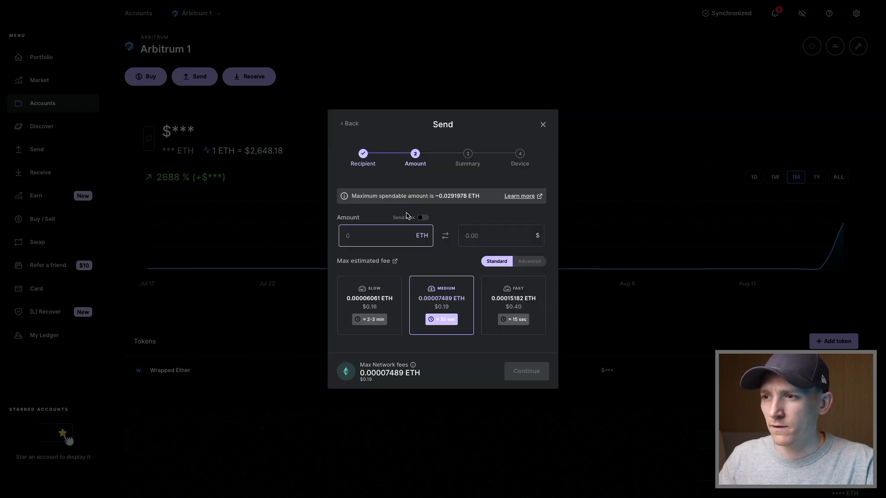
pyautogui.click(424, 219)
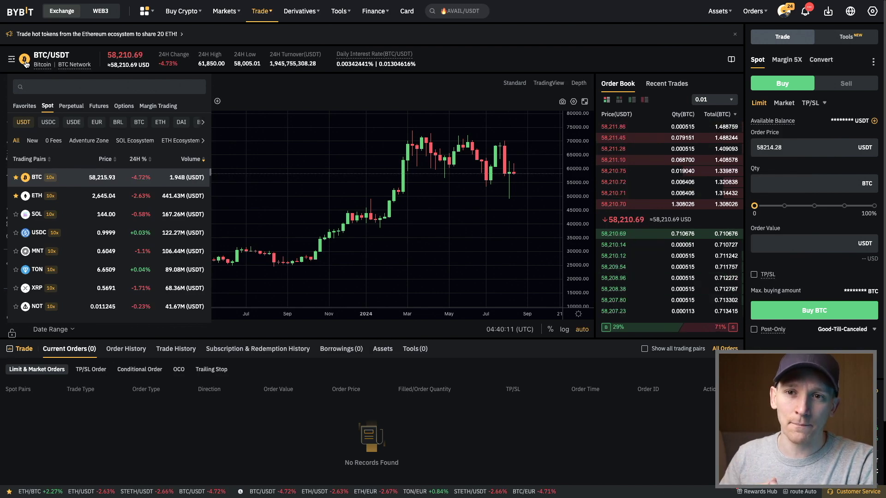
# - Find the ETHBTC pair, open its spot market, and switch the limit order form to selling ETH
pyautogui.click(44, 82)
pyautogui.write('ETHBTC')
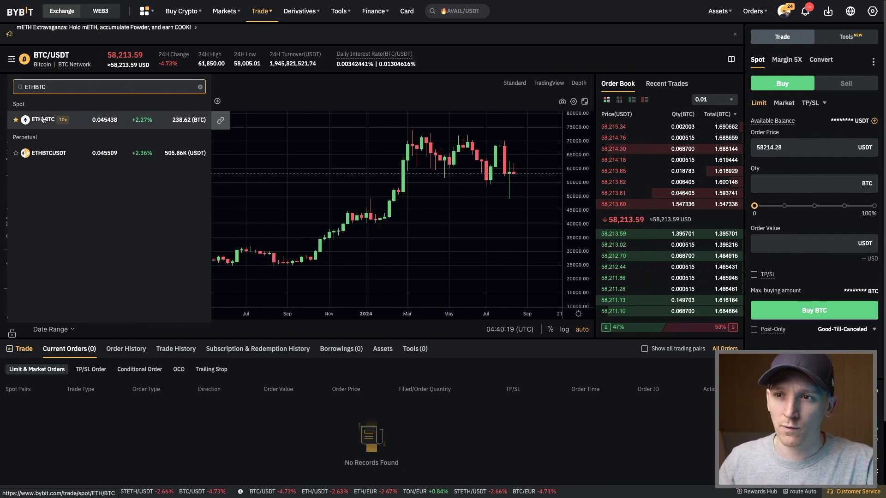
pyautogui.click(43, 120)
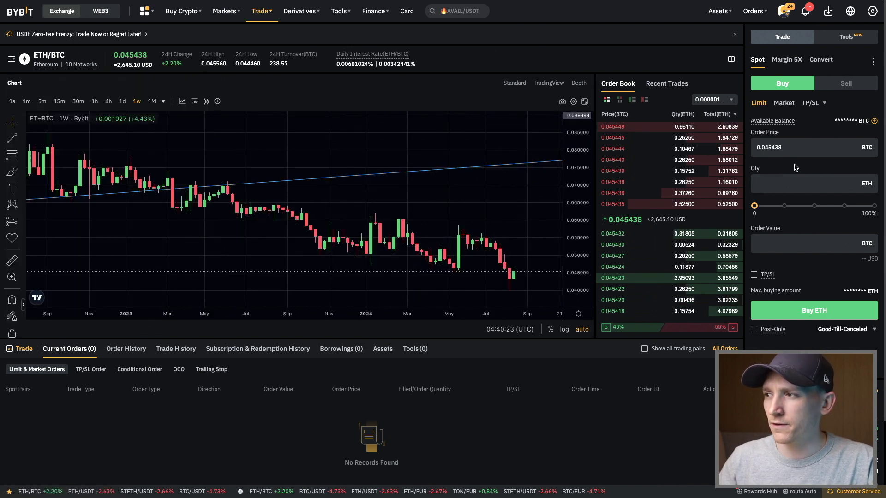
pyautogui.click(845, 84)
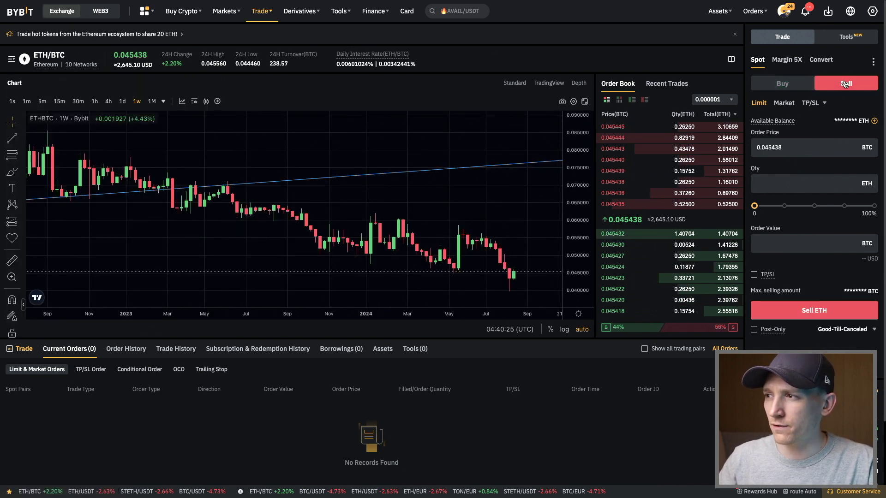
pyautogui.moveTo(755, 209)
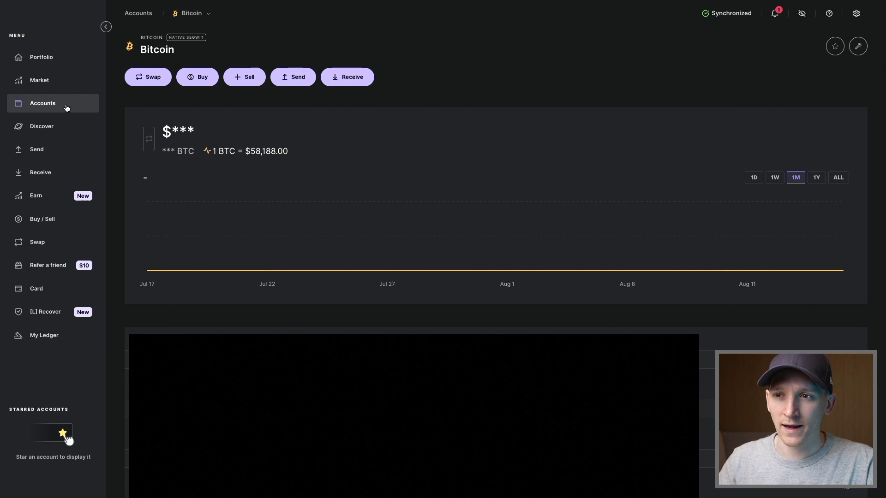
# - Start receiving into the Bitcoin Native SegWit account and continue to the device step
pyautogui.click(343, 78)
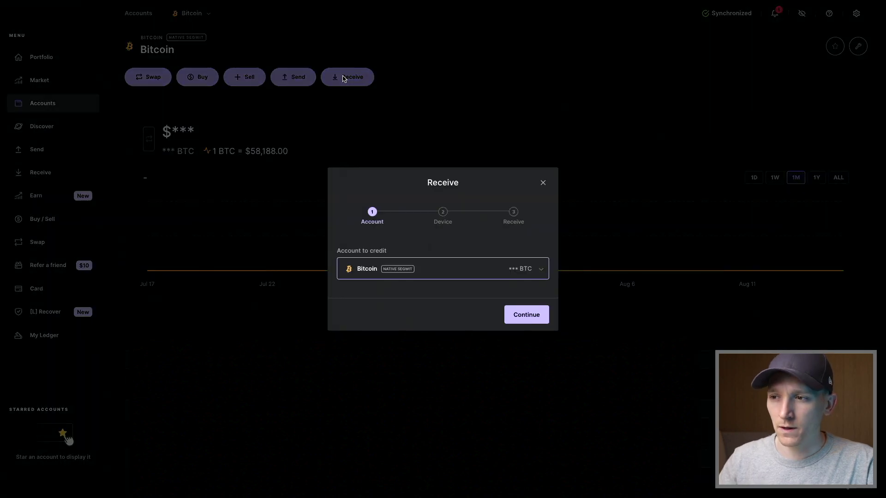
pyautogui.click(526, 314)
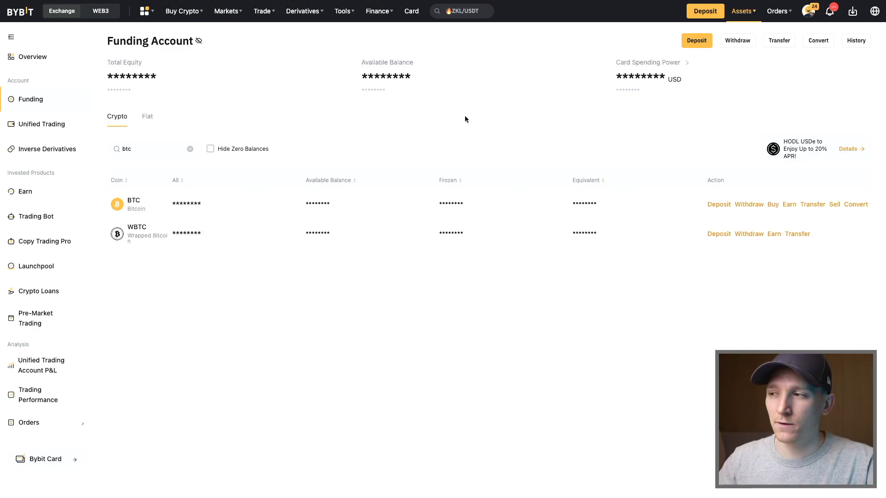
# - Start a BTC withdrawal from the Bybit funding account
pyautogui.click(744, 206)
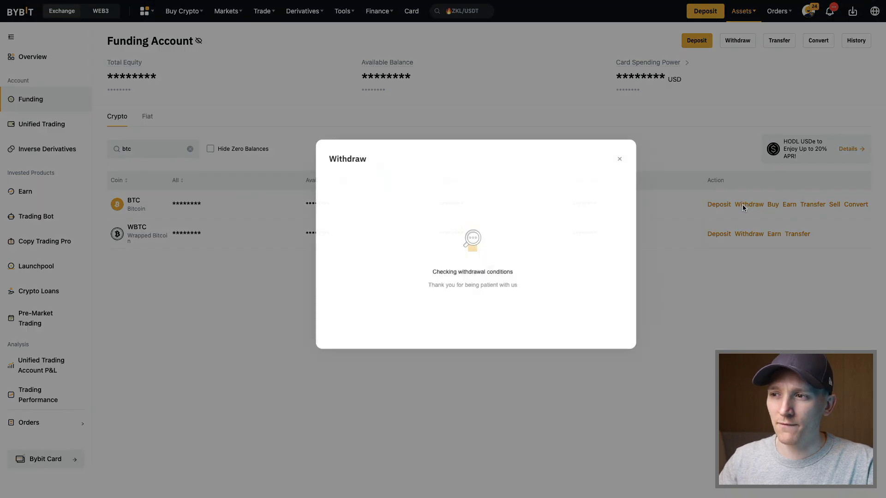